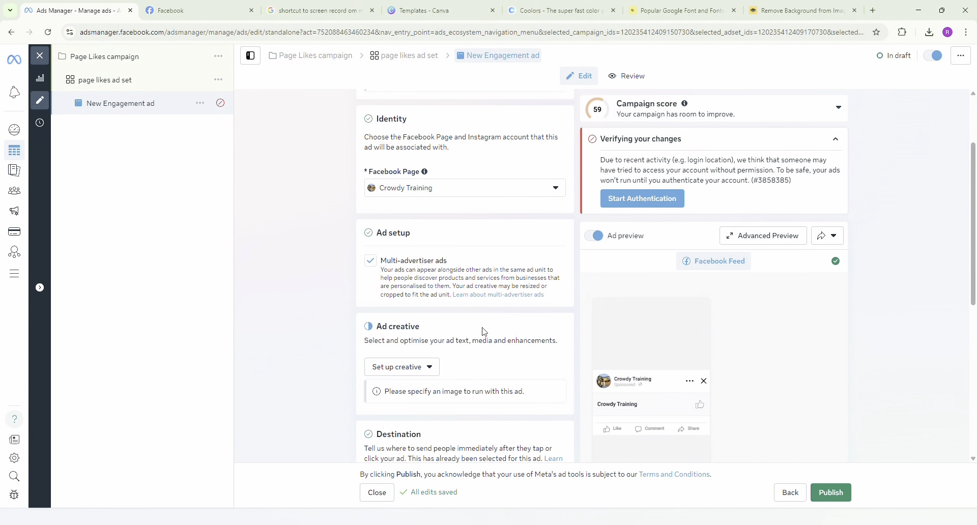
Review the ad's identity, setup, creative, destination and tracking sections, and check which Facebook Pages are available for the ad.
scroll(495, 310, "down", 2)
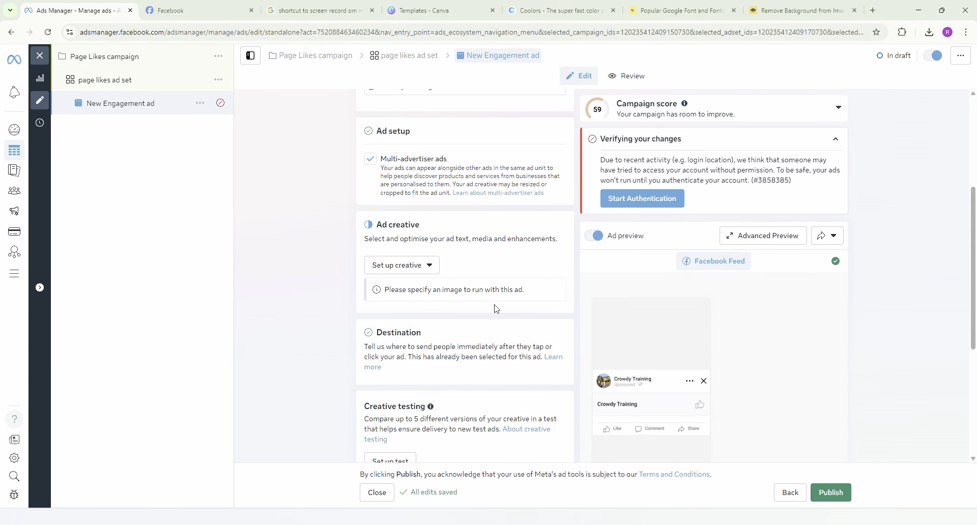
scroll(449, 307, "up", 4)
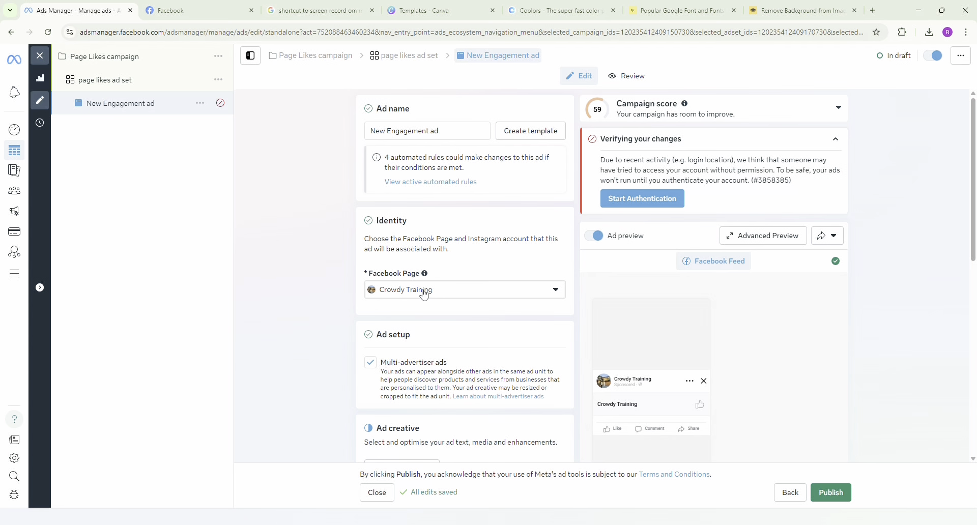
left_click(431, 293)
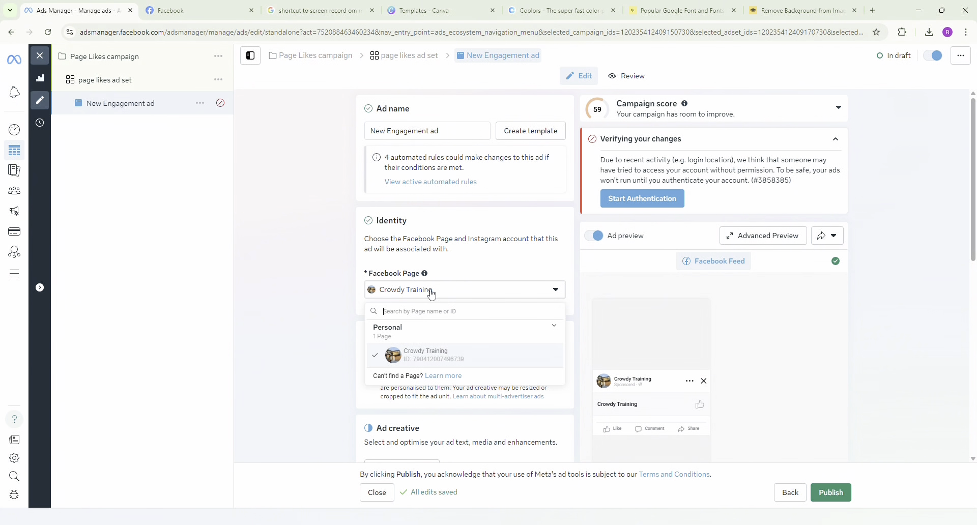
left_click(431, 294)
scroll(458, 318, "down", 3)
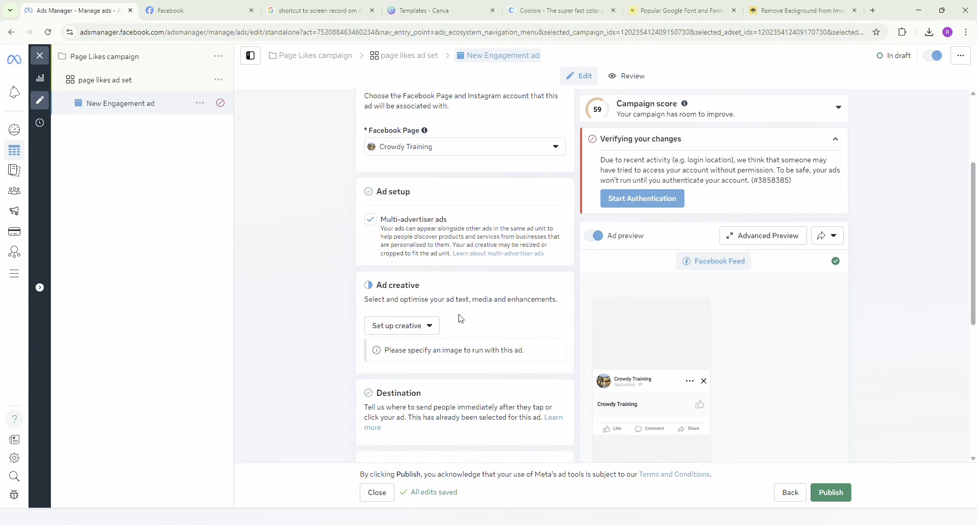
scroll(429, 338, "down", 4)
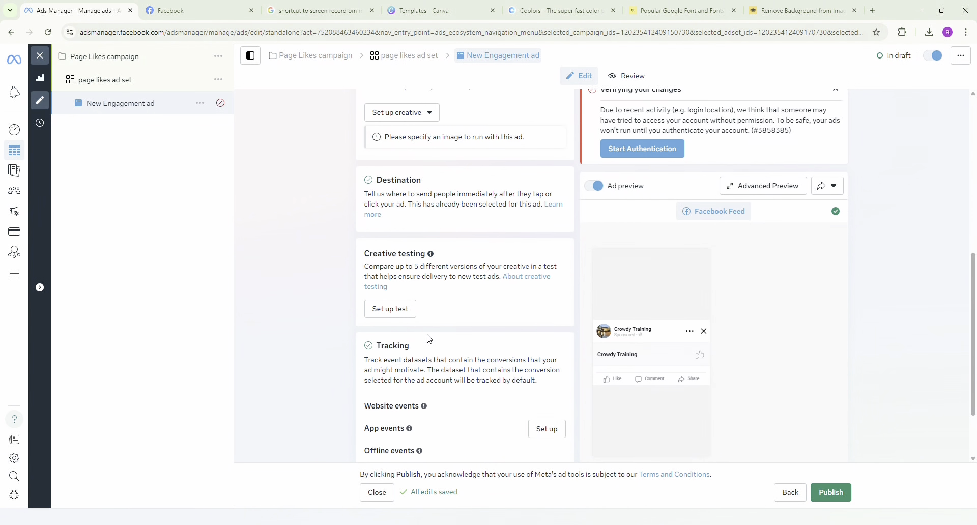
scroll(428, 338, "up", 3)
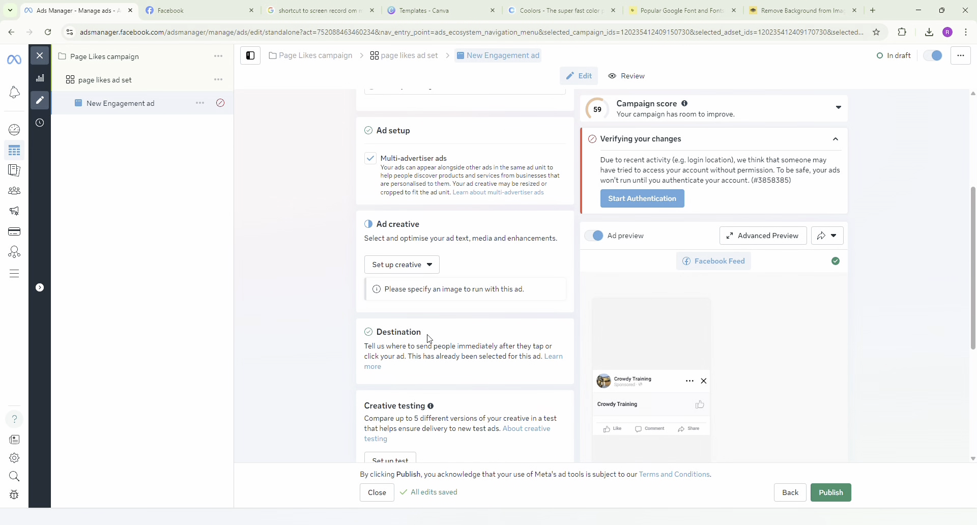
Start setting up the ad creative as an image ad.
left_click(420, 270)
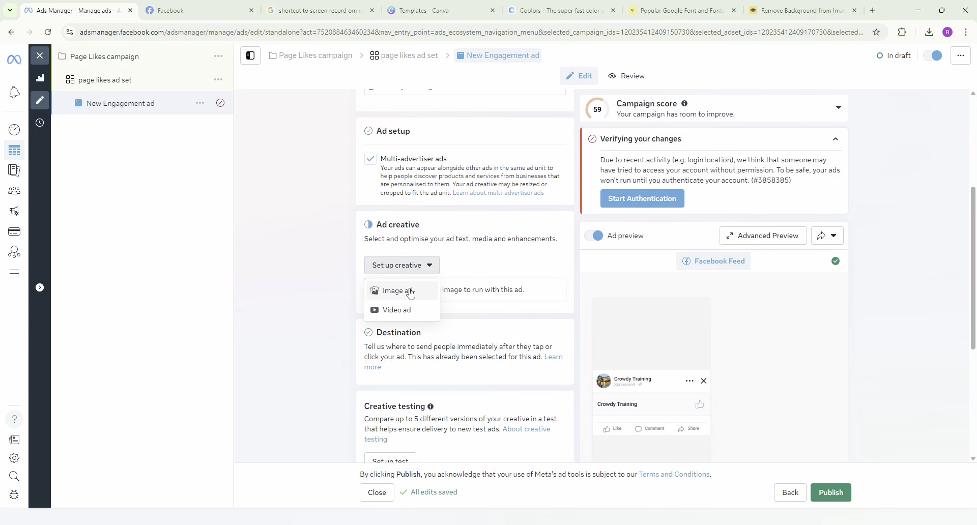
scroll(460, 377, "down", 4)
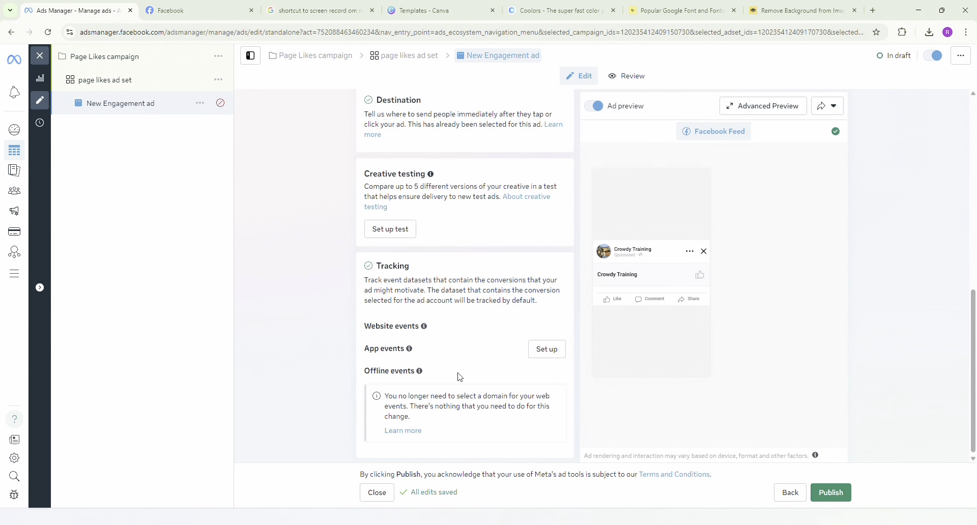
scroll(459, 377, "up", 1)
scroll(458, 376, "up", 5)
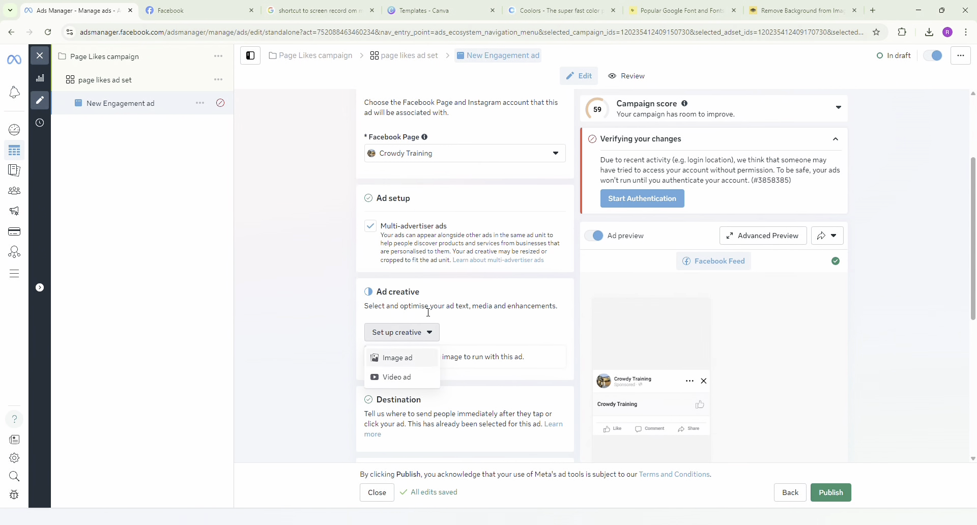
left_click(413, 358)
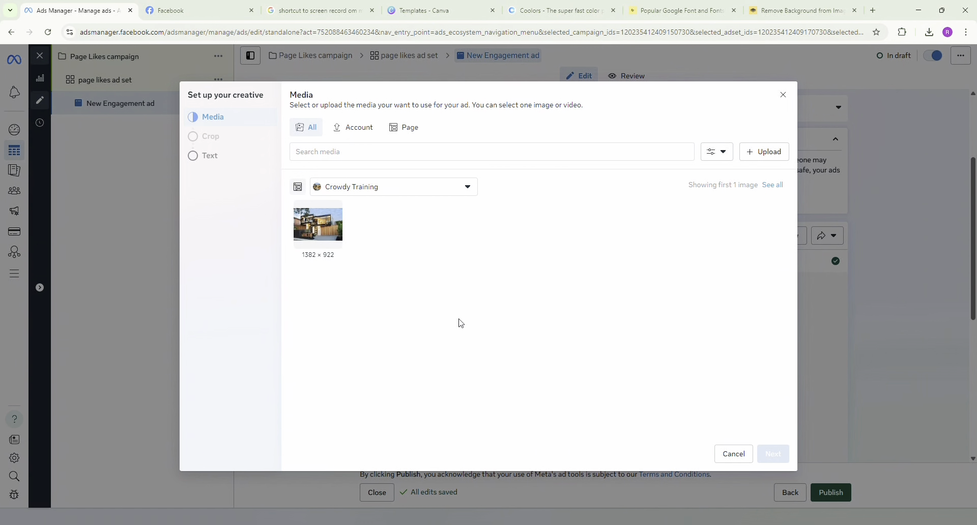
Upload the 1248 × 1248 food image, use it as the ad's media, and continue to the text stage.
left_click(779, 160)
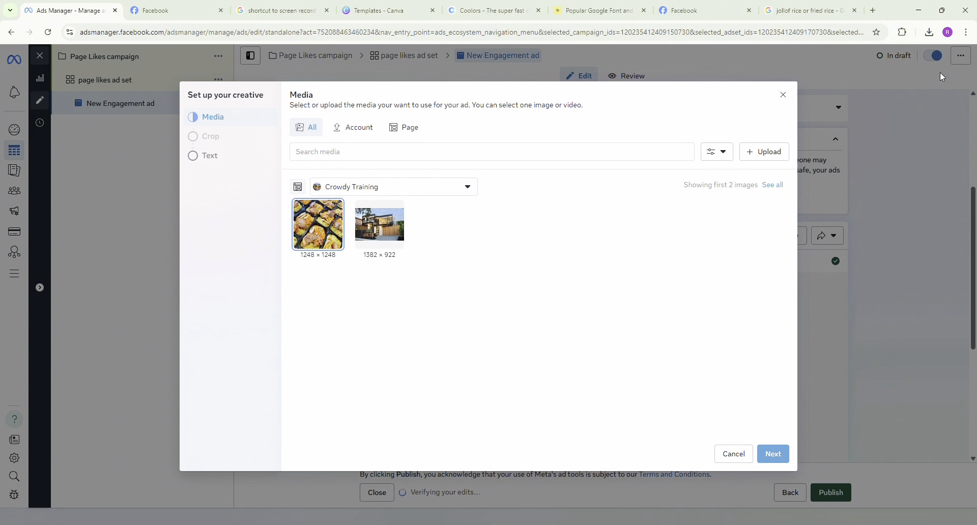
mouse_move(325, 243)
left_click(778, 458)
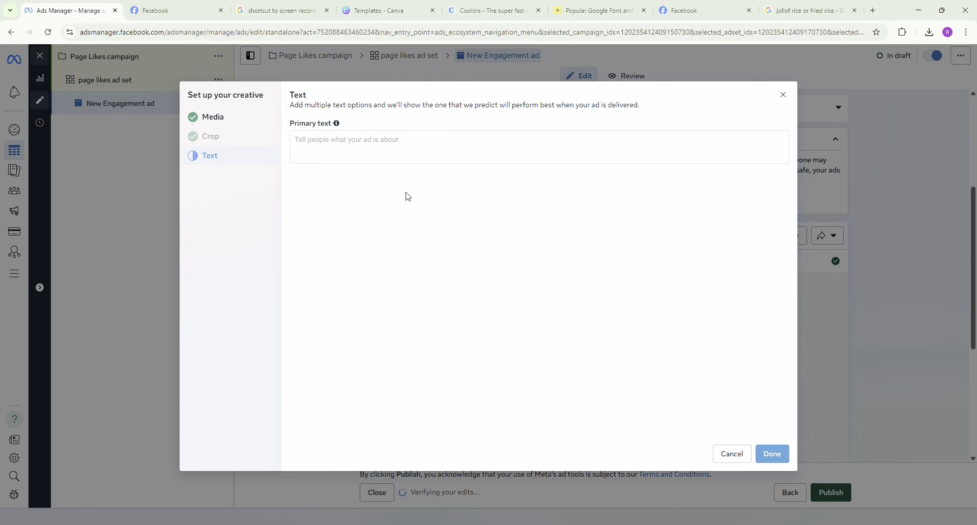
Set the primary text to "Let's settle this once and for all! 🥘 Team Jollof or Team Fried Rice? Drop your choice below and hit LIKE if you love good food!".
left_click(396, 159)
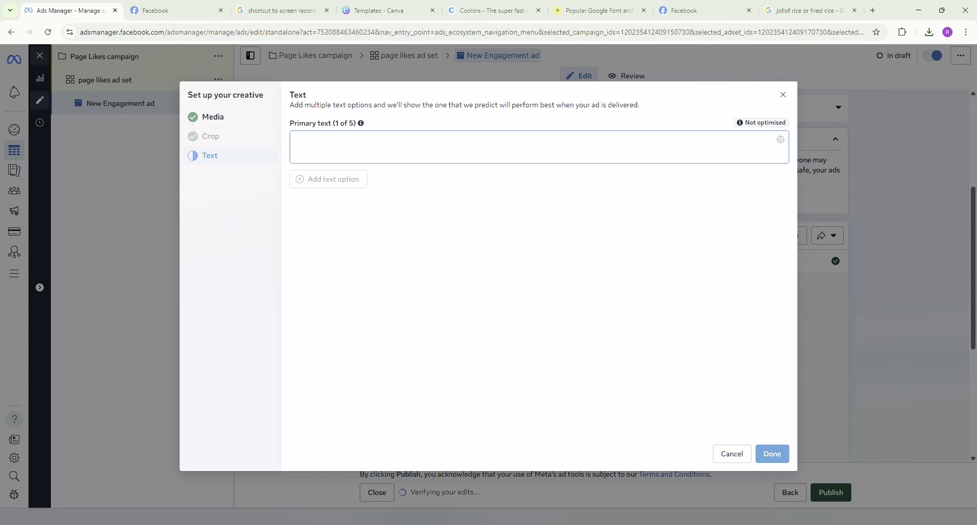
key("alt+Tab")
left_click(384, 153)
type("Let's settle this once and for all! 🥘 Team Jollof or Team Fried Rice? Drop your choice below and hit LIKE if you love good food!\"")
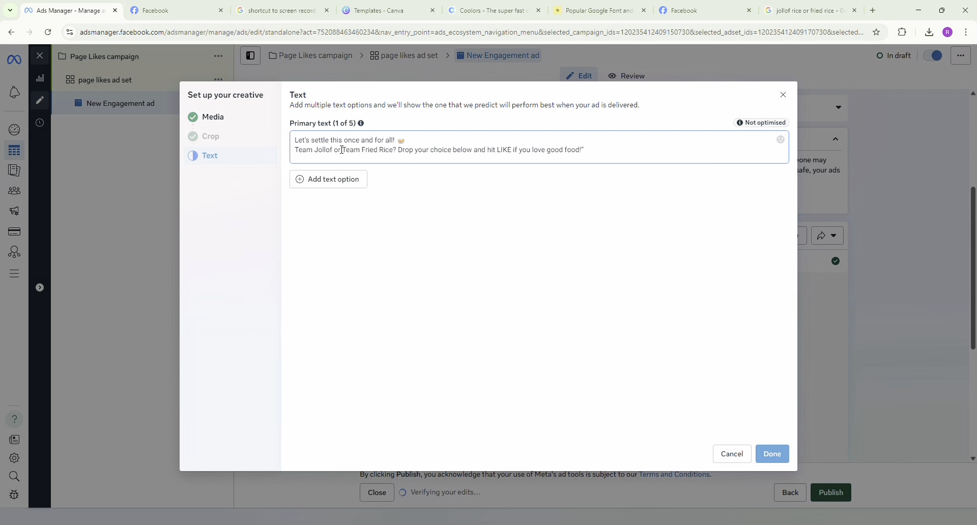
left_click(772, 455)
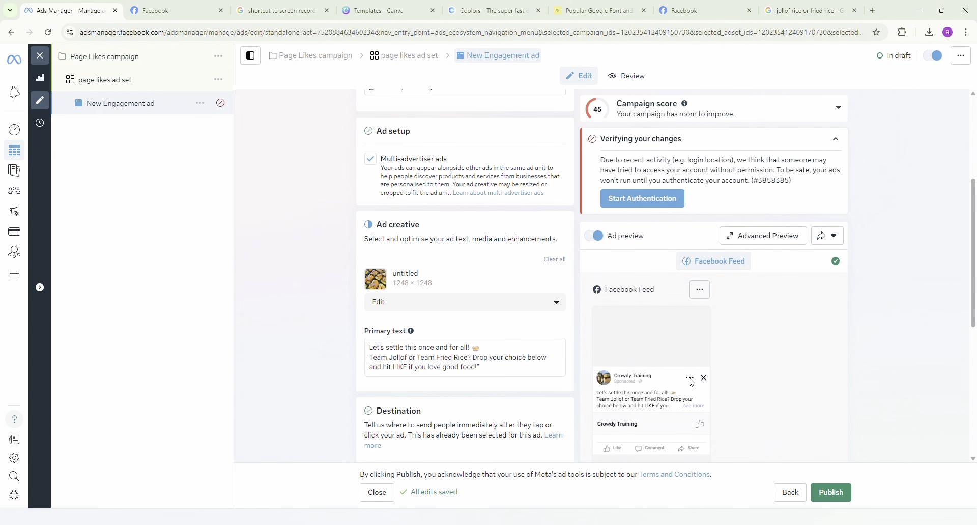
Examine the authentication notice, ad creative, destination and tracking sections, the feed preview, and the editing options for the ad image.
left_click(639, 199)
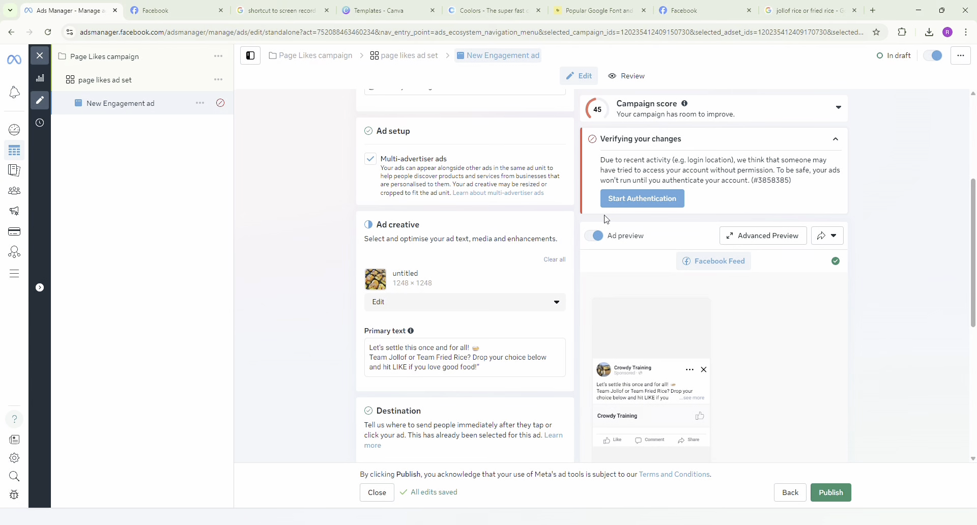
left_click(652, 195)
scroll(427, 187, "down", 2)
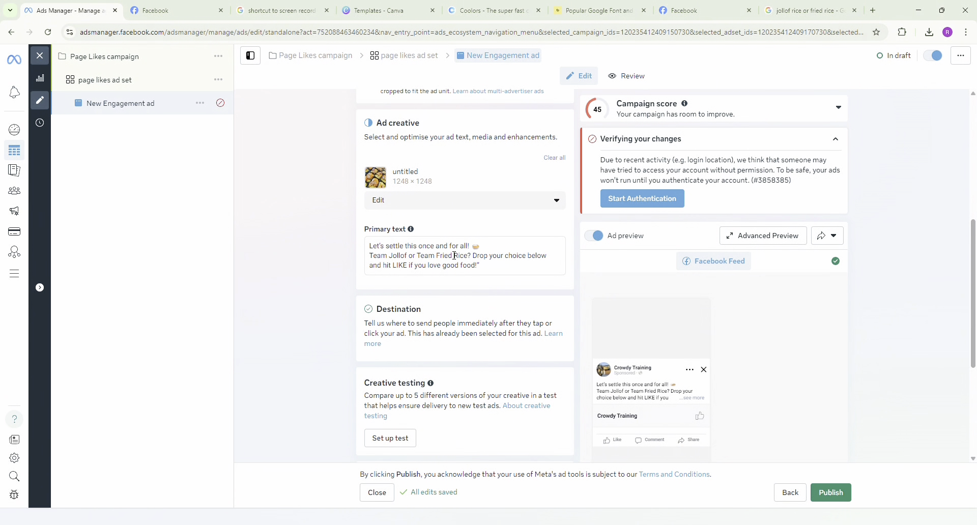
scroll(469, 356, "down", 4)
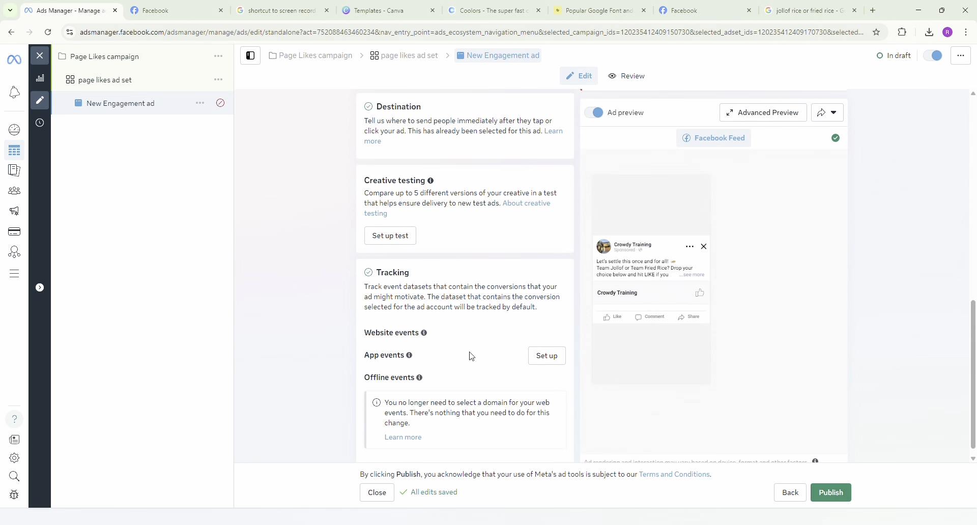
mouse_move(626, 307)
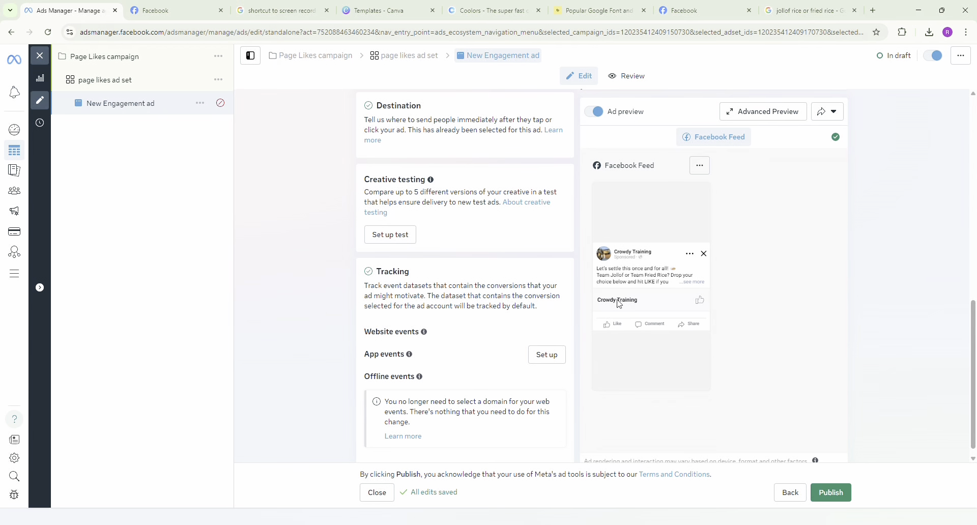
scroll(472, 359, "up", 2)
scroll(478, 354, "up", 2)
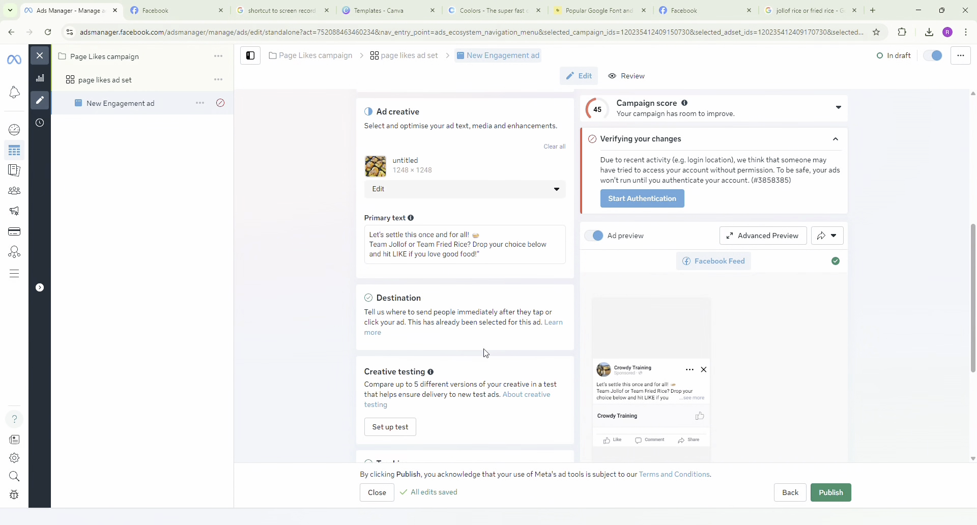
scroll(717, 321, "down", 4)
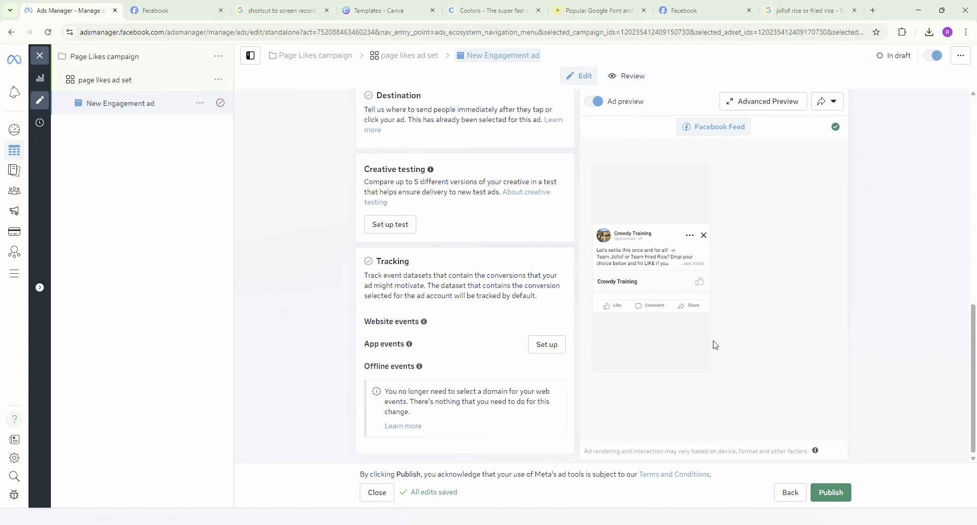
scroll(714, 345, "up", 2)
mouse_move(672, 301)
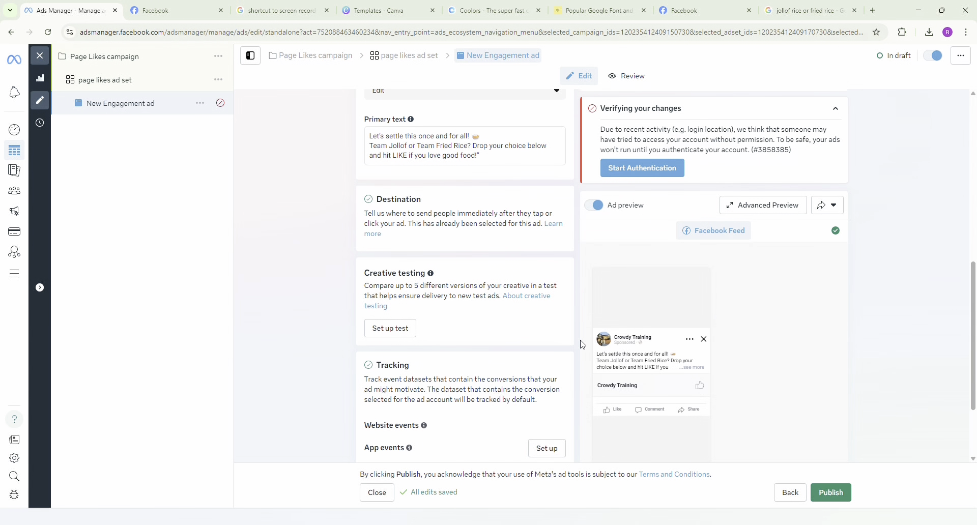
mouse_move(667, 340)
scroll(667, 339, "up", 3)
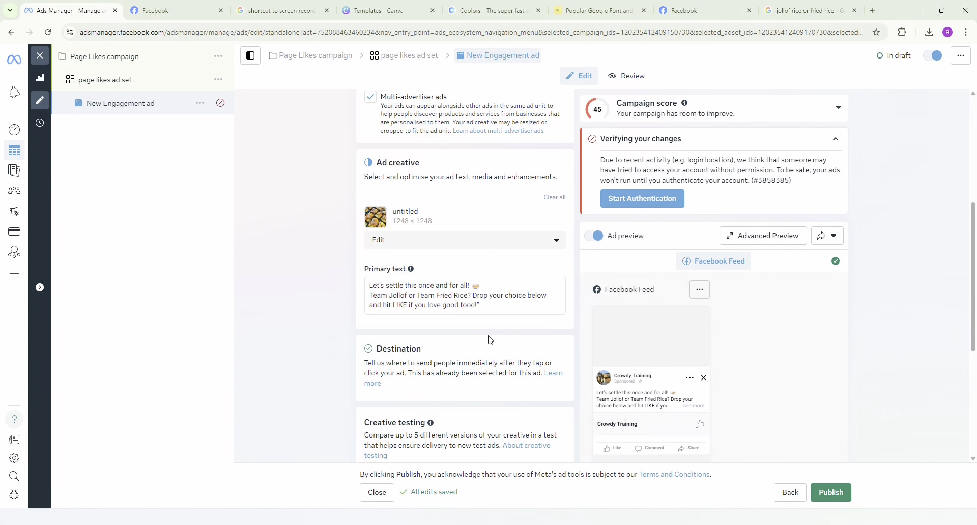
scroll(491, 340, "up", 5)
scroll(493, 341, "down", 10)
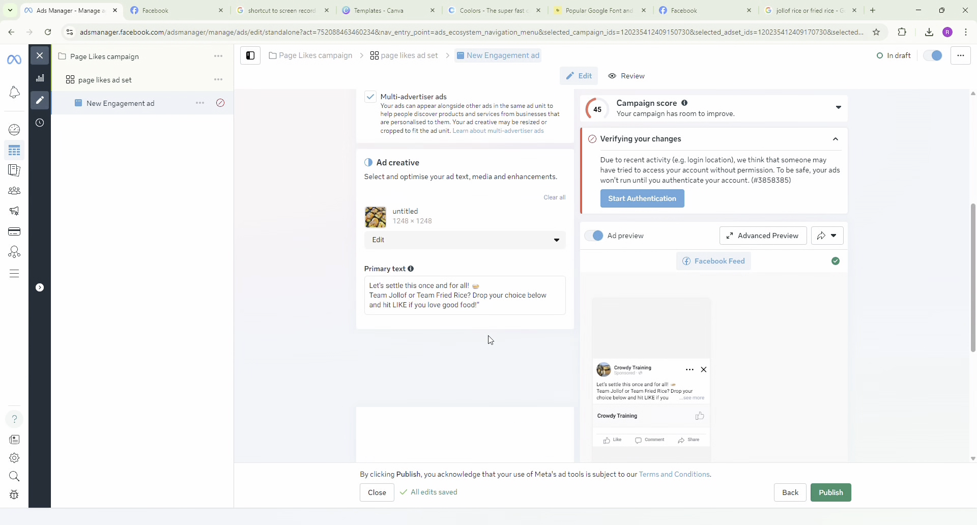
scroll(469, 338, "up", 4)
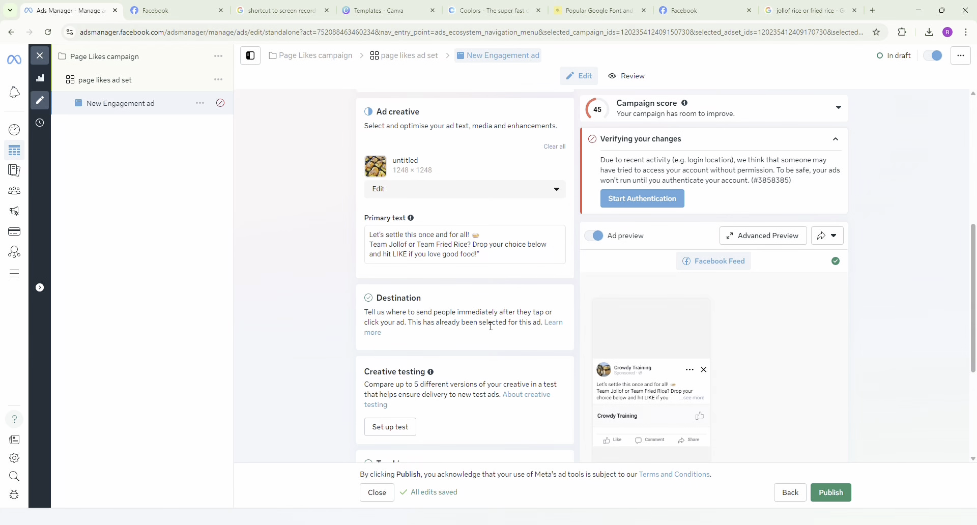
scroll(473, 285, "up", 2)
left_click(485, 288)
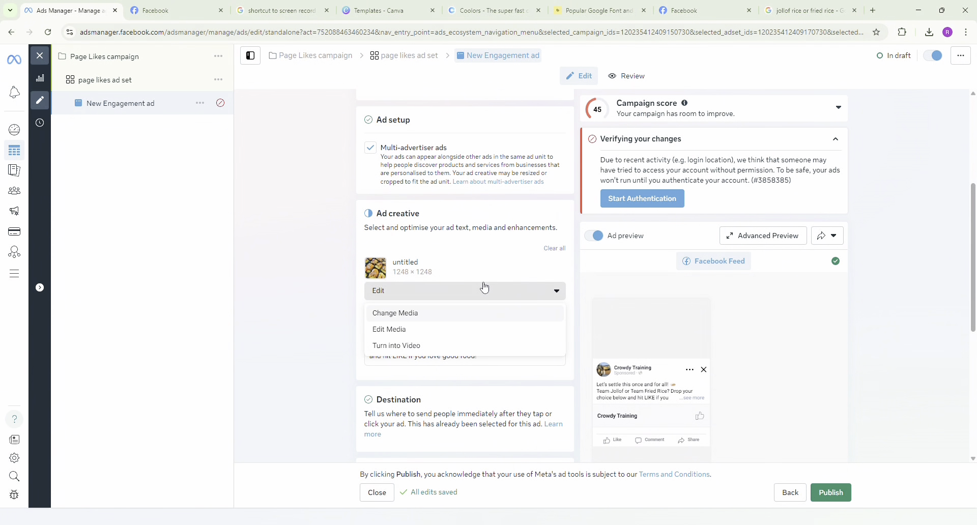
left_click(484, 288)
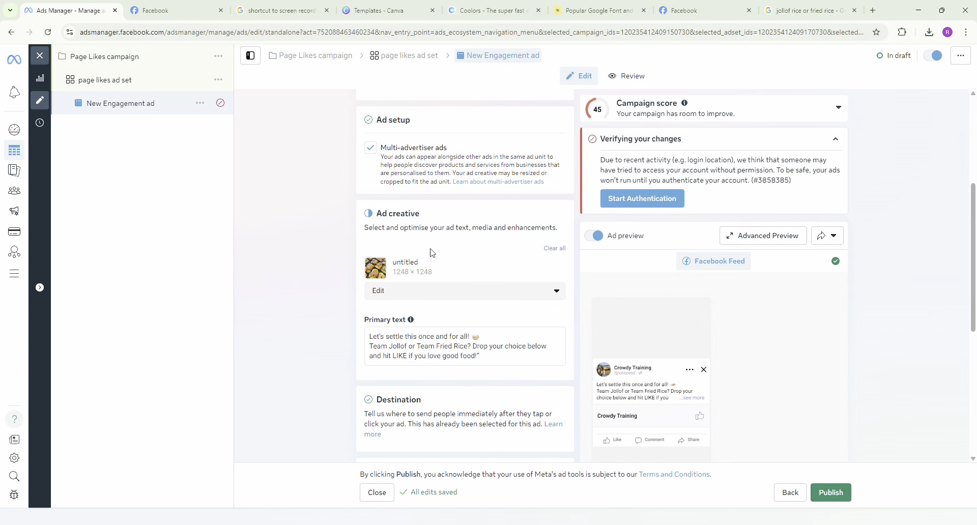
View the ad in the advanced Facebook Feed preview with its full primary text expanded, and save to close the preview.
scroll(498, 259, "down", 5)
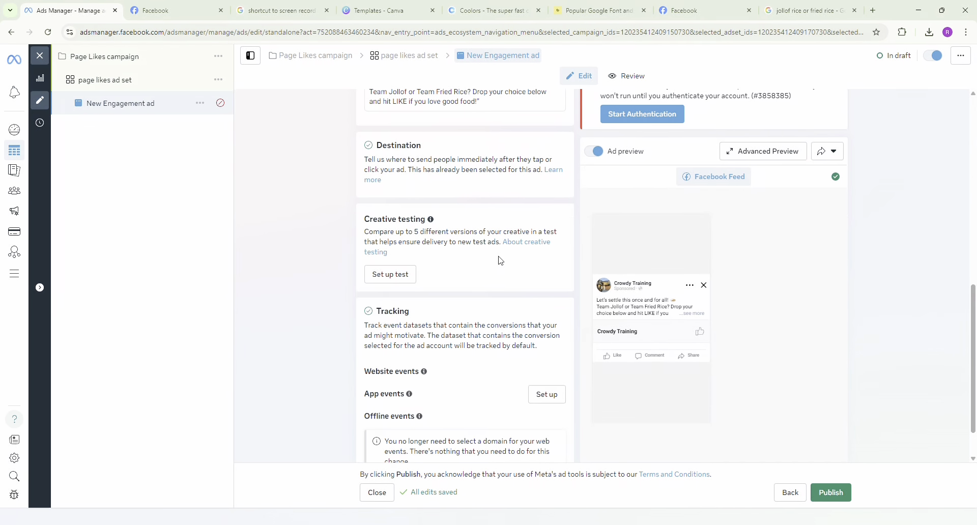
left_click(739, 151)
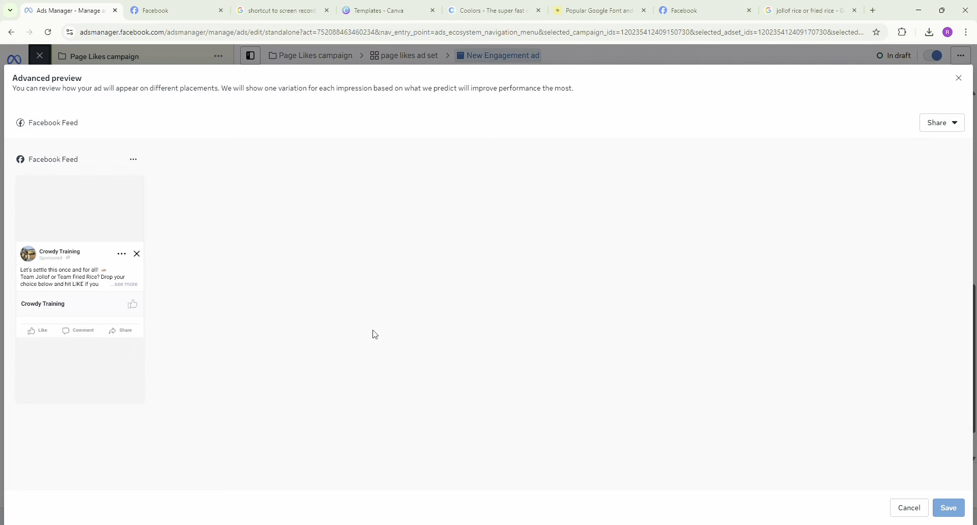
left_click(127, 285)
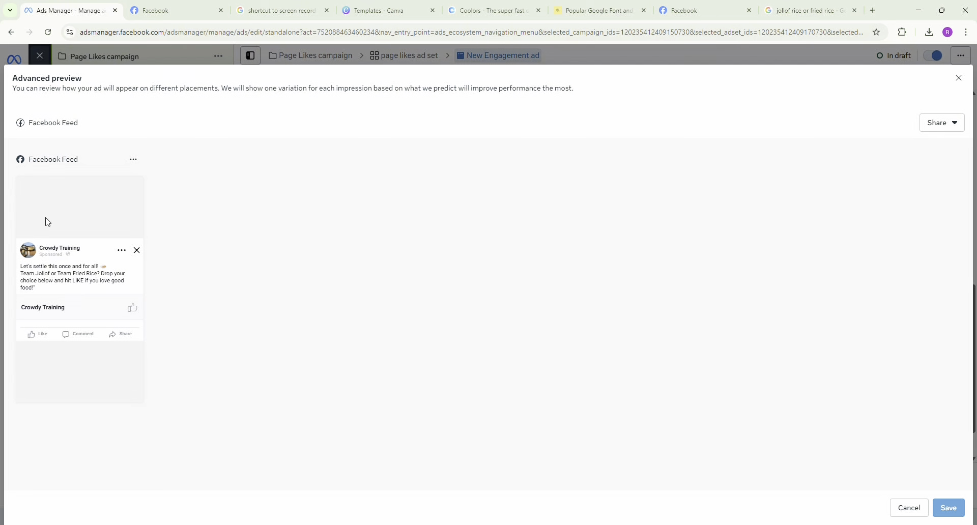
left_click(949, 508)
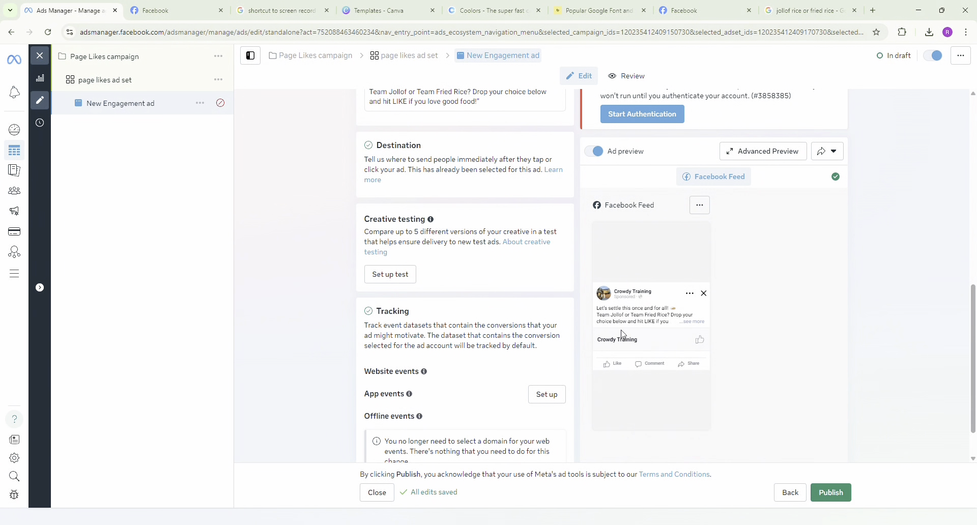
Look over the ad's sections a final time and submit the New Engagement ad for publishing.
scroll(429, 347, "down", 1)
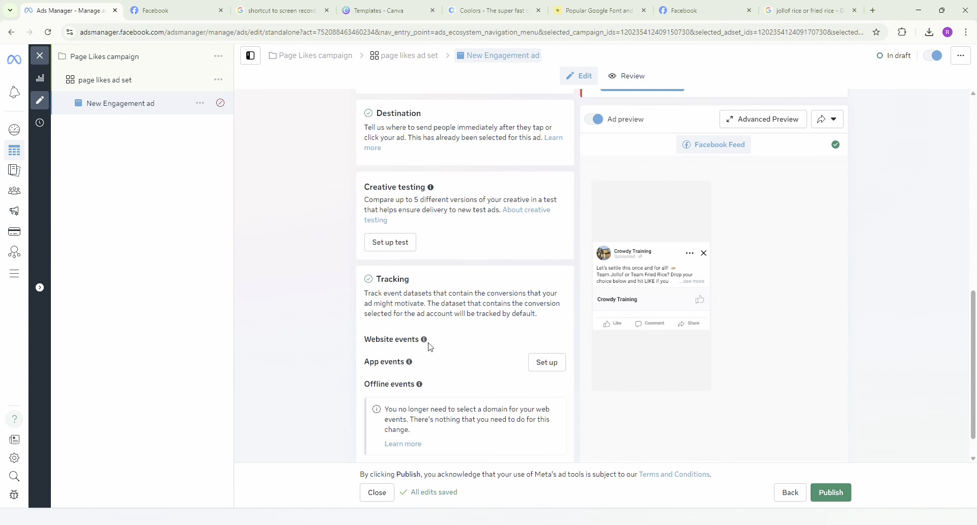
scroll(429, 347, "up", 5)
scroll(430, 347, "up", 2)
scroll(430, 347, "down", 2)
scroll(429, 346, "down", 5)
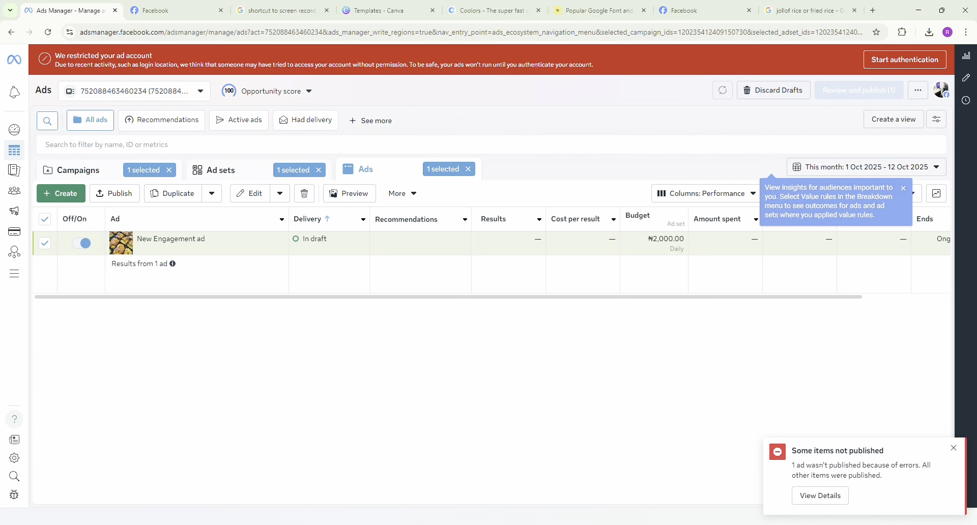
mouse_move(859, 90)
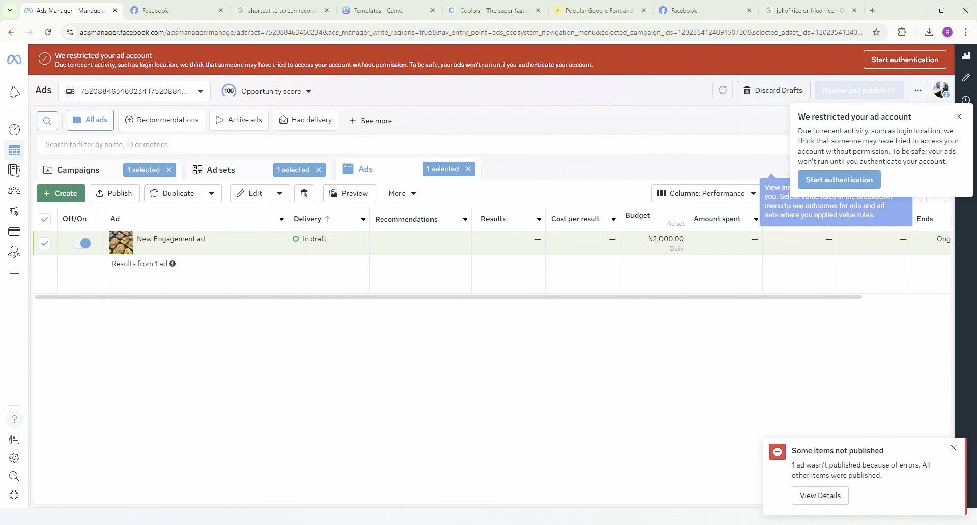